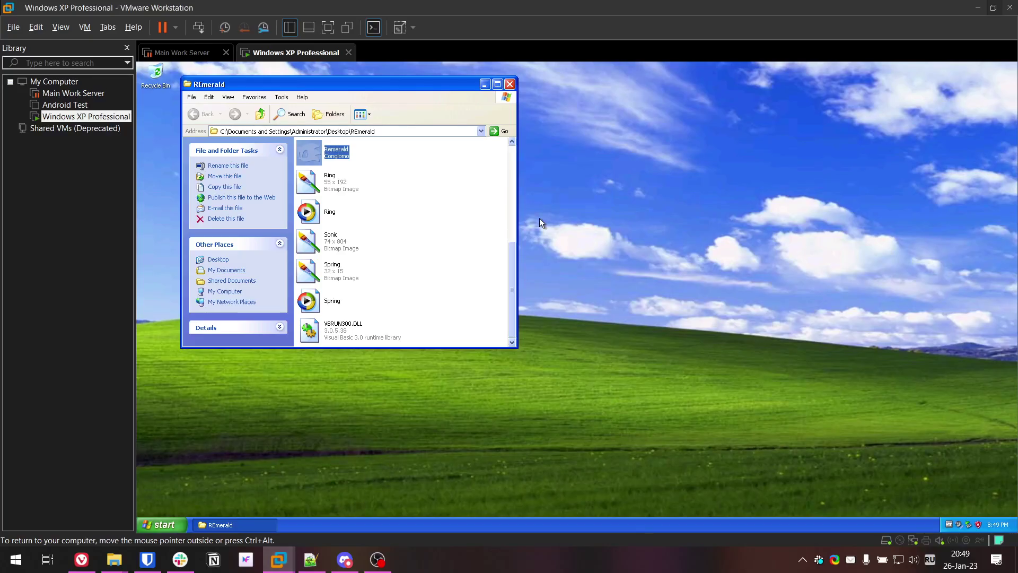
# Launch the REmerald Sonic game executable inside the Windows XP VM
pyautogui.doubleClick(332, 156)
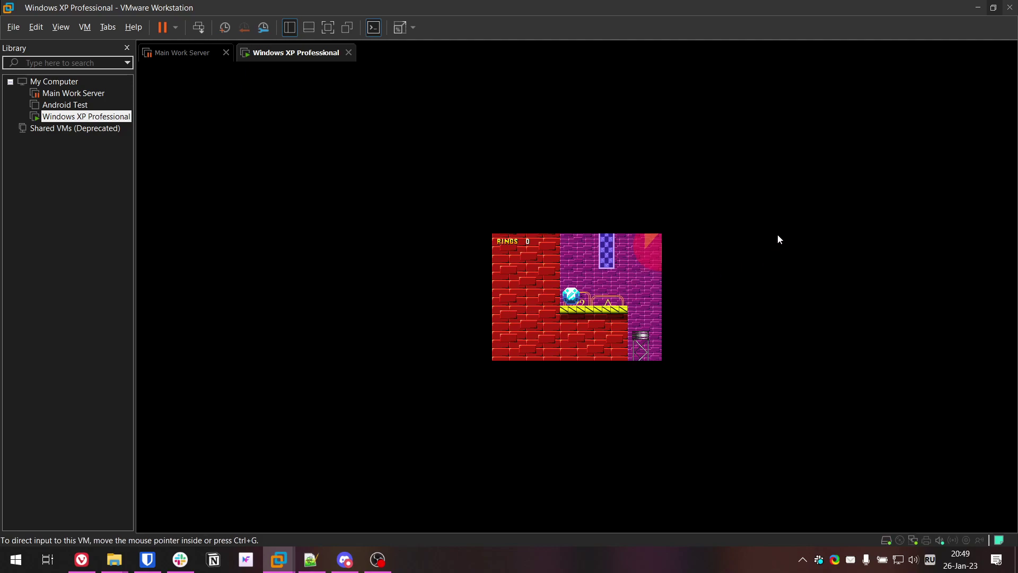
# Stretch the VM picture to fill the console, then roll Sonic right through the level
pyautogui.click(399, 28)
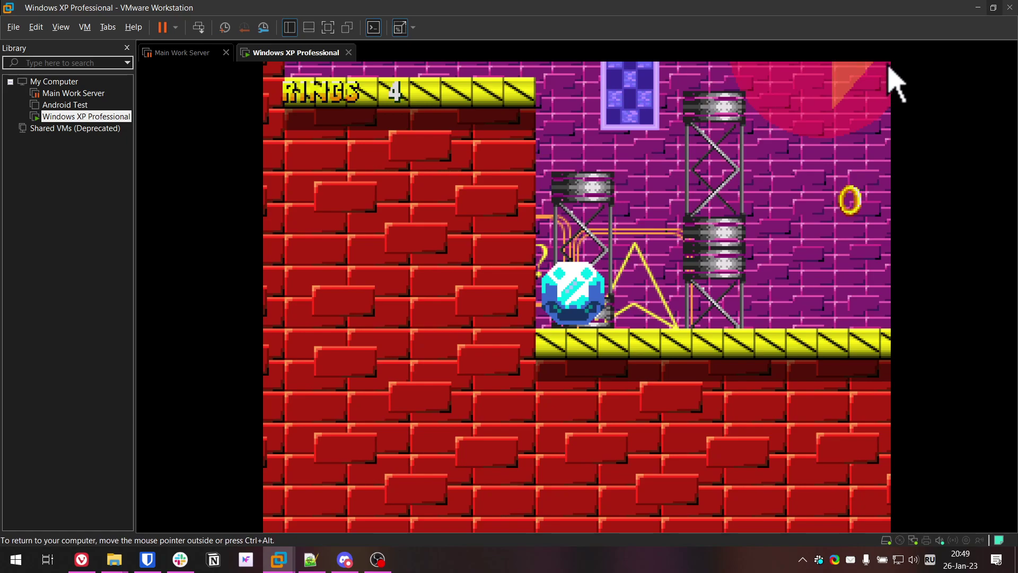
pyautogui.press('Right')
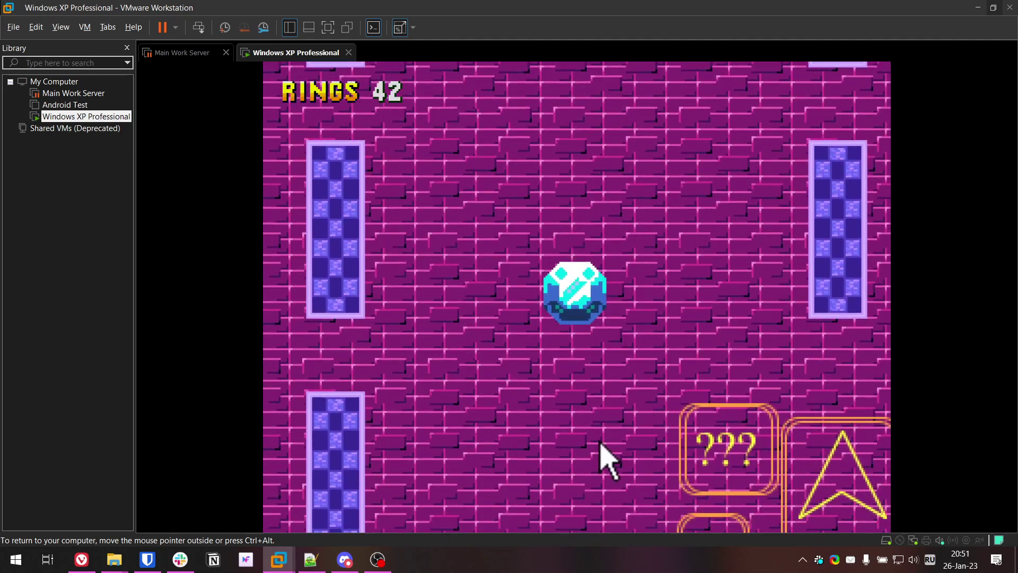
# Switch from the VM to the OBS recording window on the Windows taskbar
pyautogui.click(378, 559)
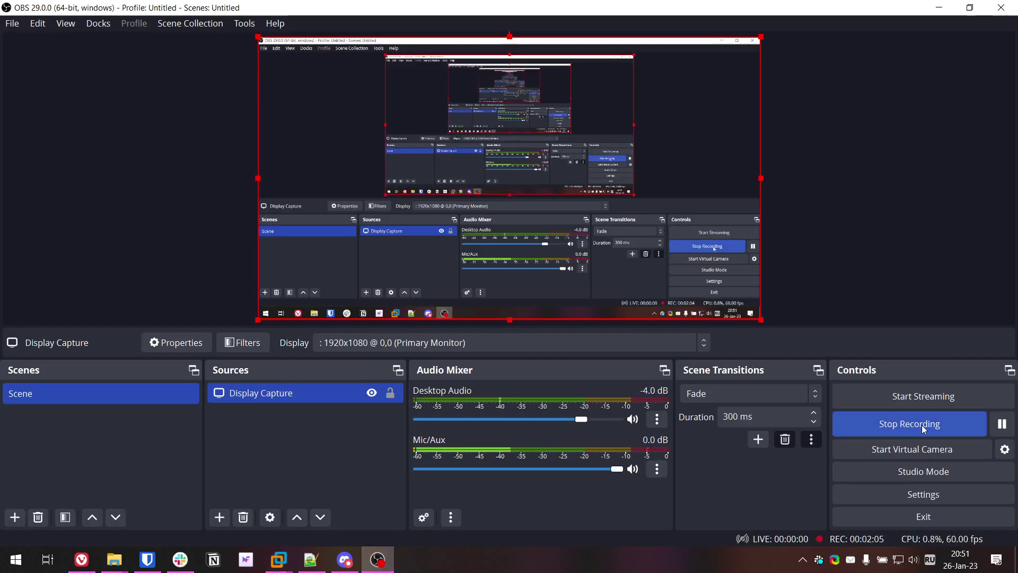